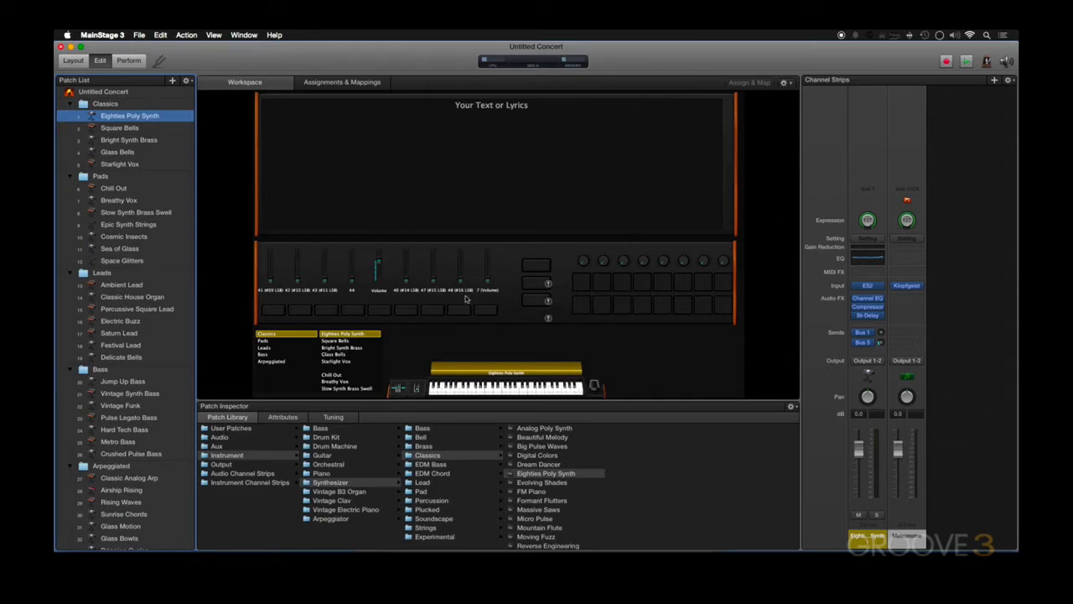
Create a new patch with an Instrument channel strip named Classic Synth, number 1, using the Launchkey MIDI Launchkey 61 input and Output 1-2
{"action": "left_click", "coordinate": [187, 81]}
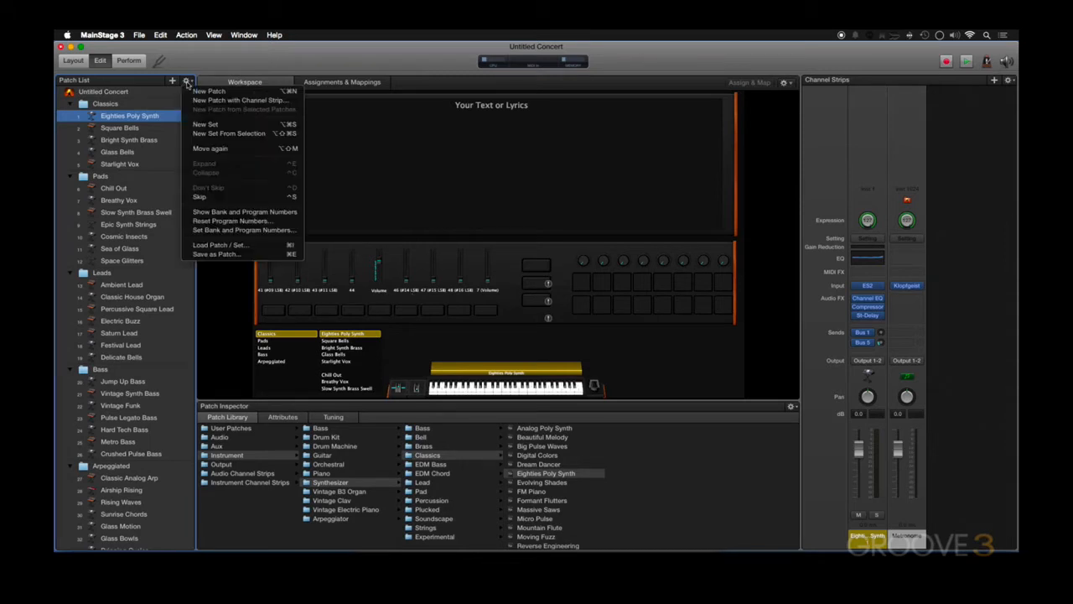
{"action": "left_click", "coordinate": [203, 100]}
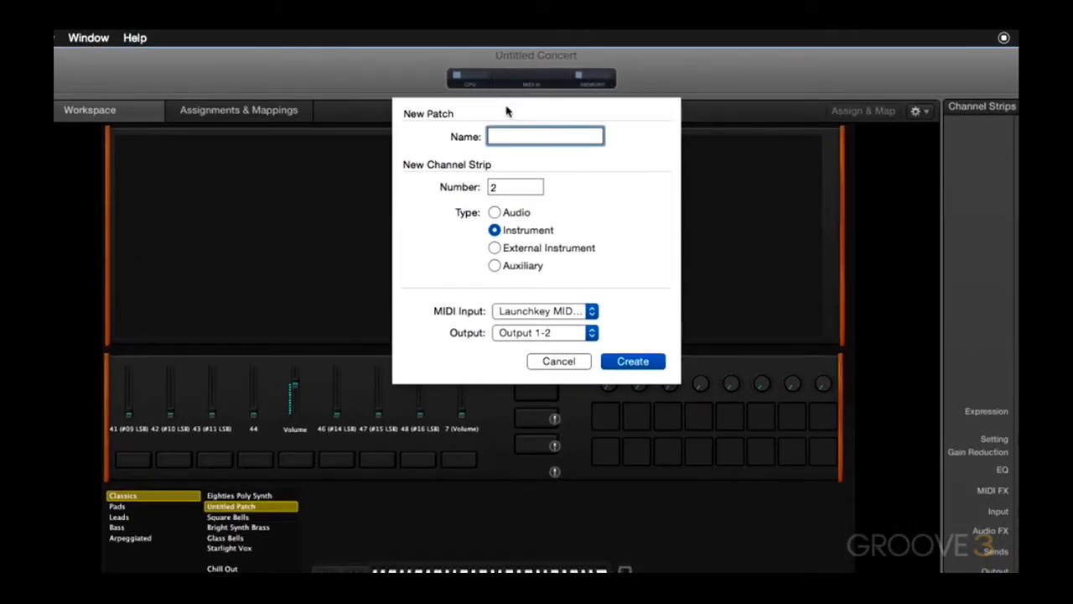
{"action": "type", "text": "Classic Synth"}
{"action": "left_click", "coordinate": [520, 187]}
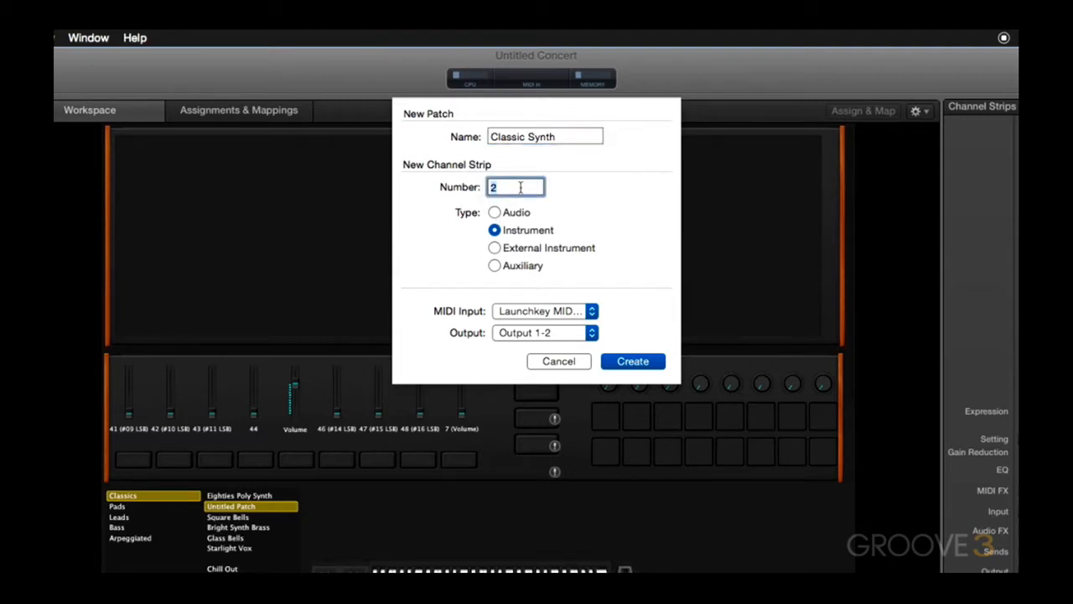
{"action": "type", "text": "1"}
{"action": "left_click", "coordinate": [545, 313]}
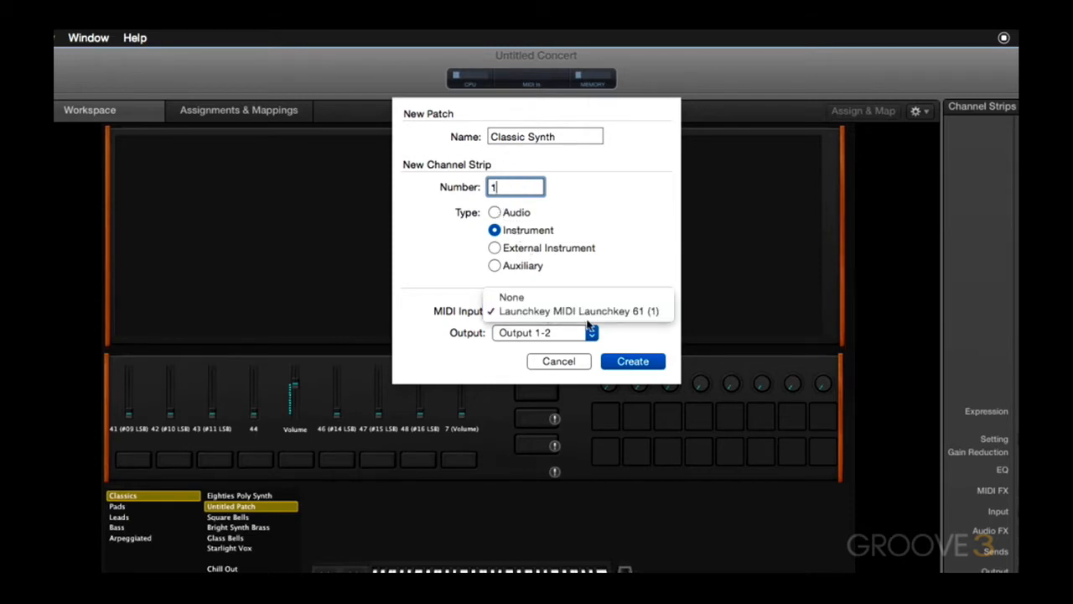
{"action": "left_click", "coordinate": [581, 312]}
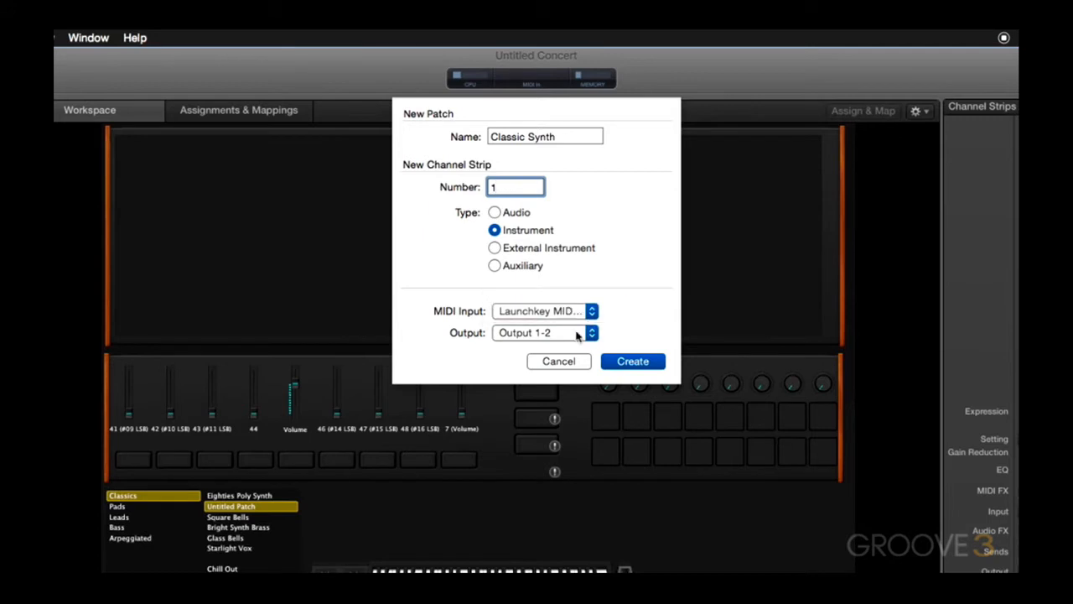
{"action": "left_click", "coordinate": [577, 334]}
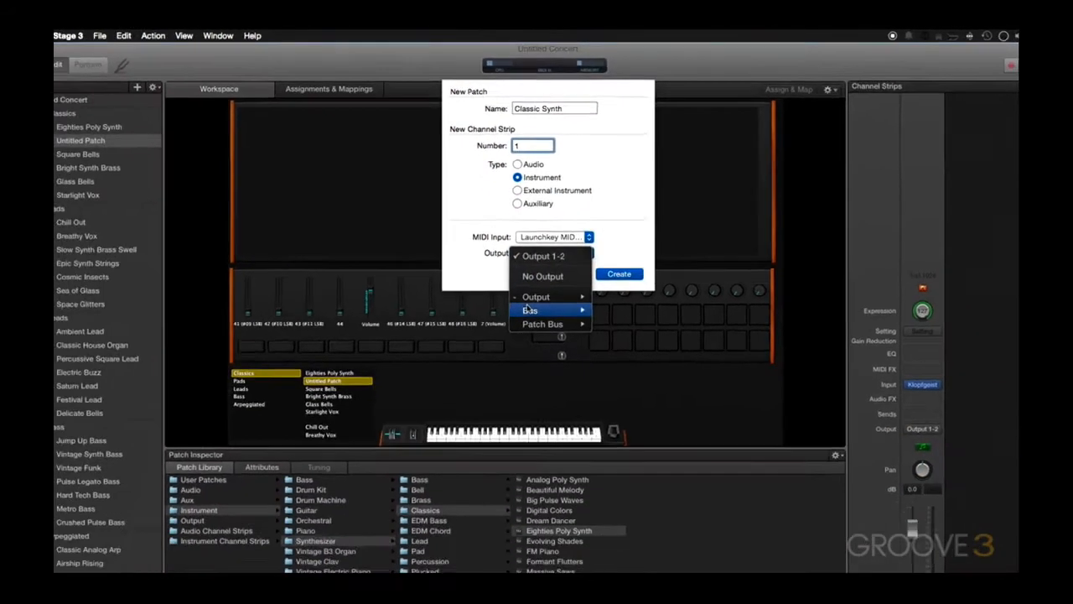
{"action": "mouse_move", "coordinate": [511, 410]}
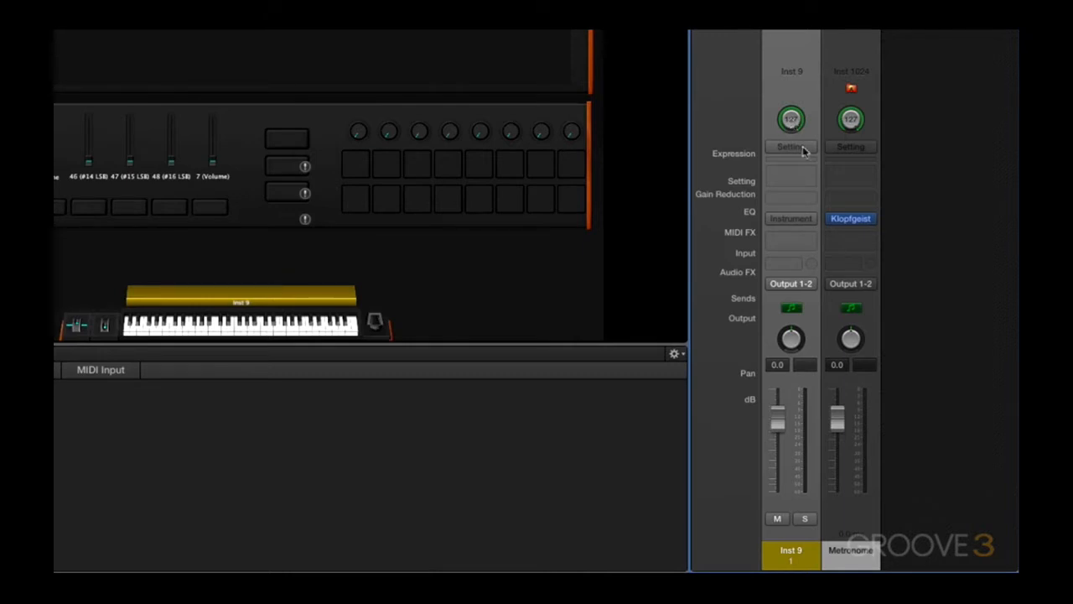
Open the Channel EQ on the new instrument channel strip and look through its settings menu
{"action": "left_click", "coordinate": [802, 150]}
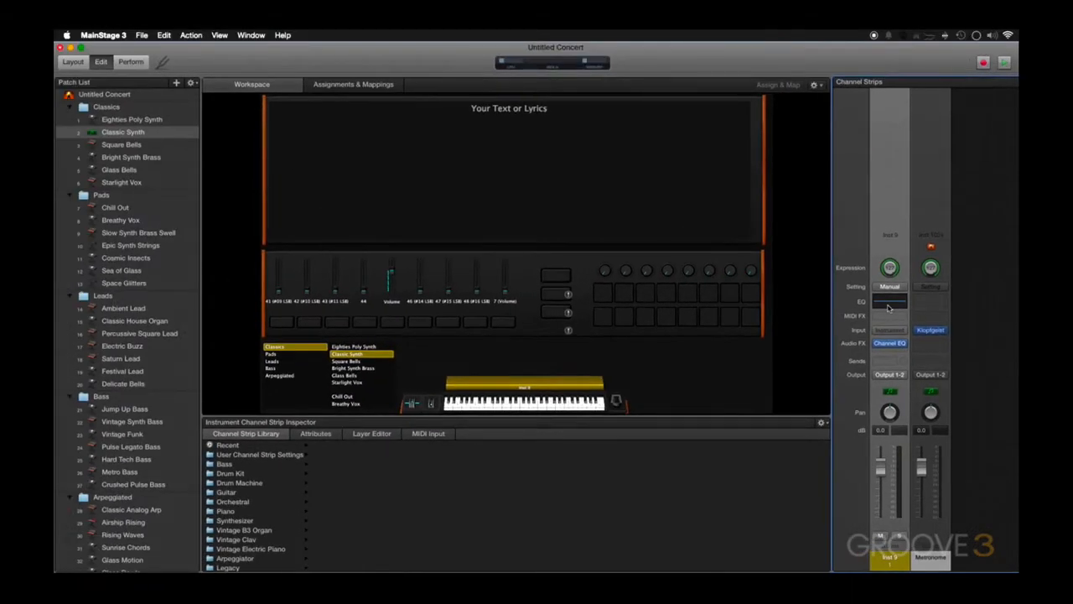
{"action": "left_click", "coordinate": [771, 187]}
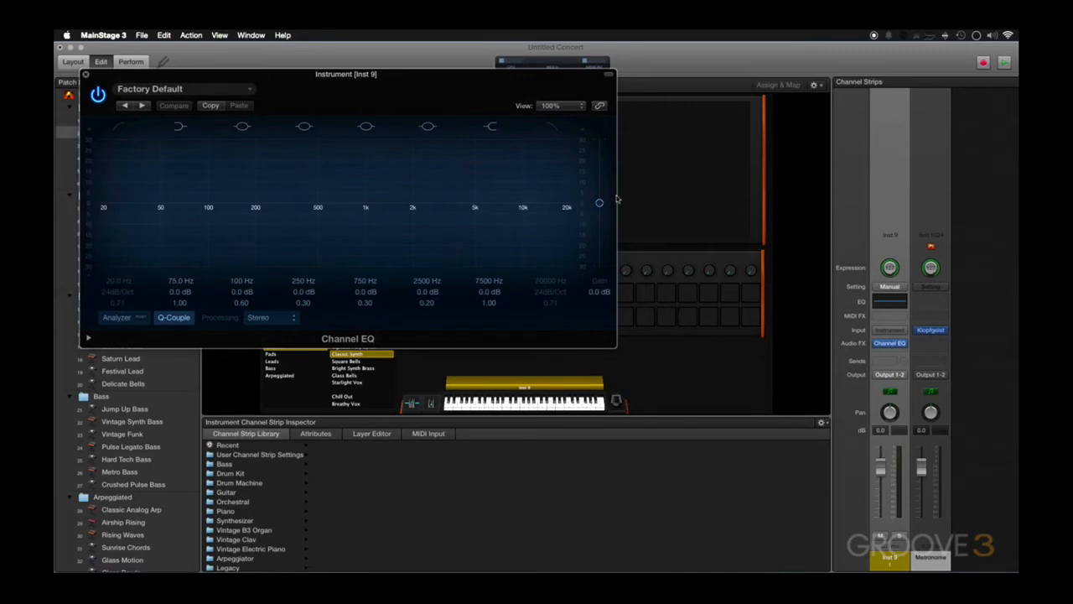
{"action": "left_click", "coordinate": [207, 92]}
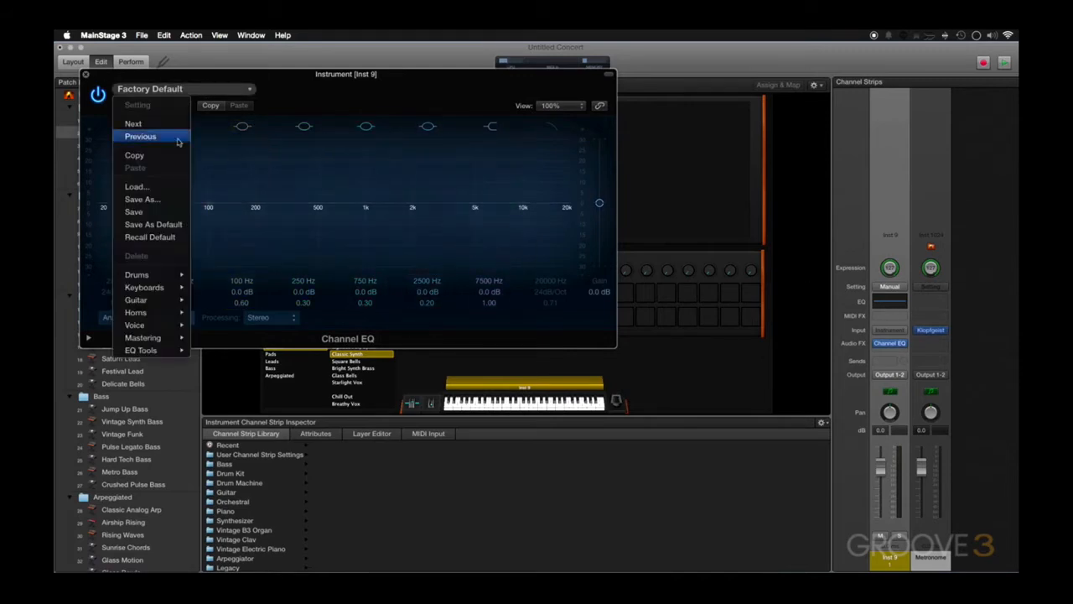
{"action": "mouse_move", "coordinate": [152, 302]}
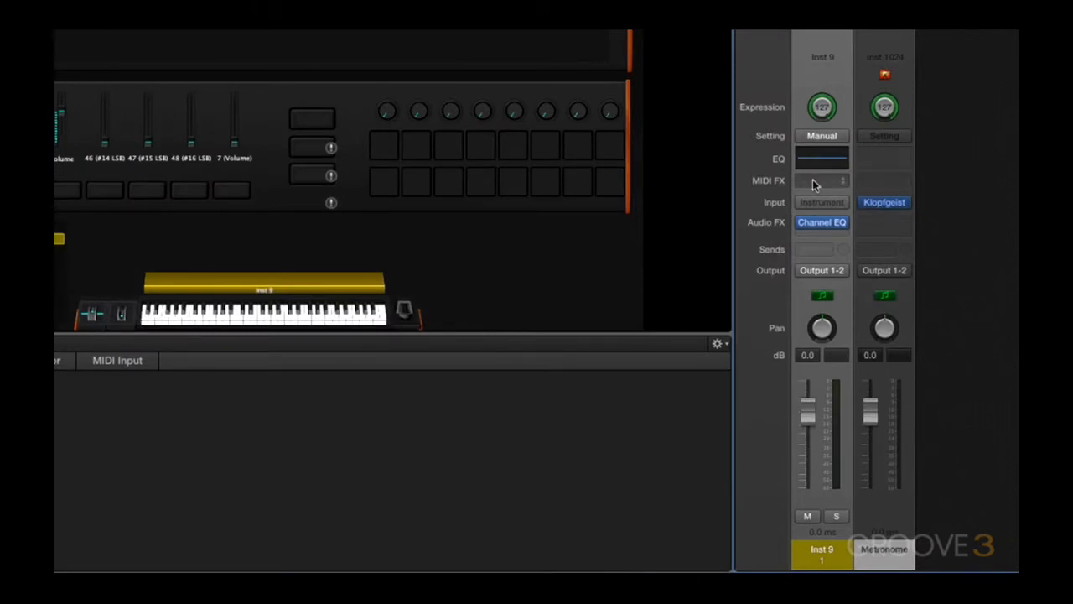
Insert a Transposer MIDI FX plug-in on the instrument channel strip
{"action": "left_click", "coordinate": [812, 182]}
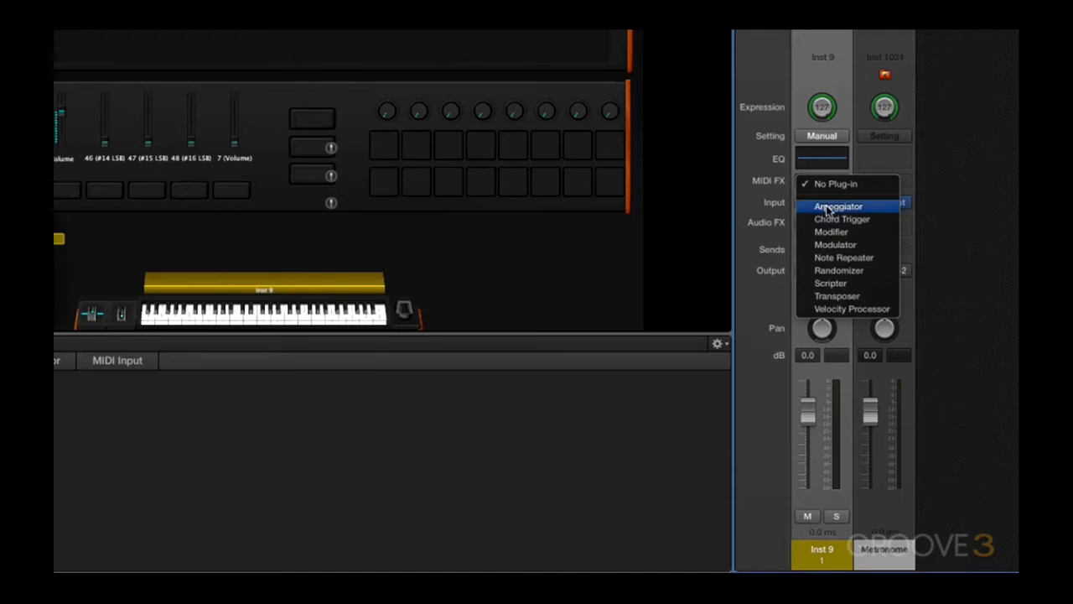
{"action": "left_click", "coordinate": [848, 298]}
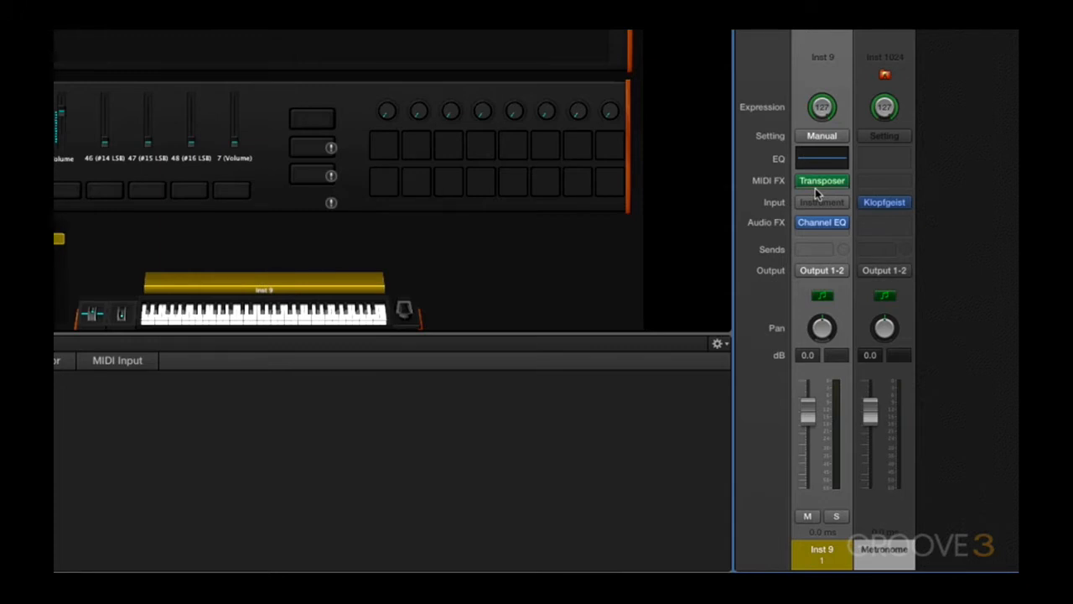
Add a Modulator as a second MIDI FX plug-in below the Transposer
{"action": "mouse_move", "coordinate": [818, 182]}
{"action": "left_click", "coordinate": [844, 182]}
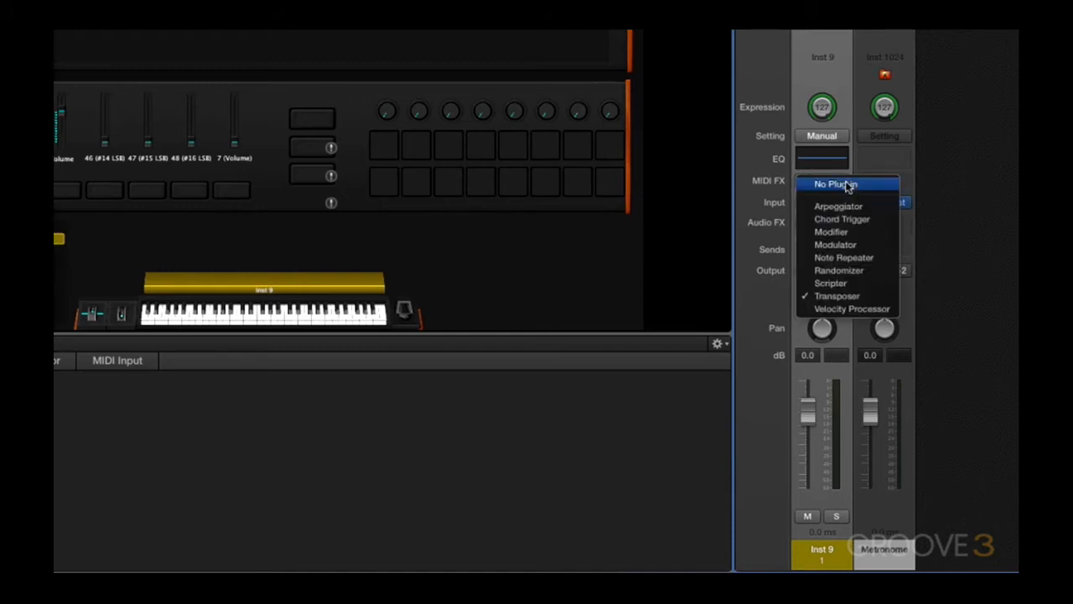
{"action": "left_click", "coordinate": [846, 185]}
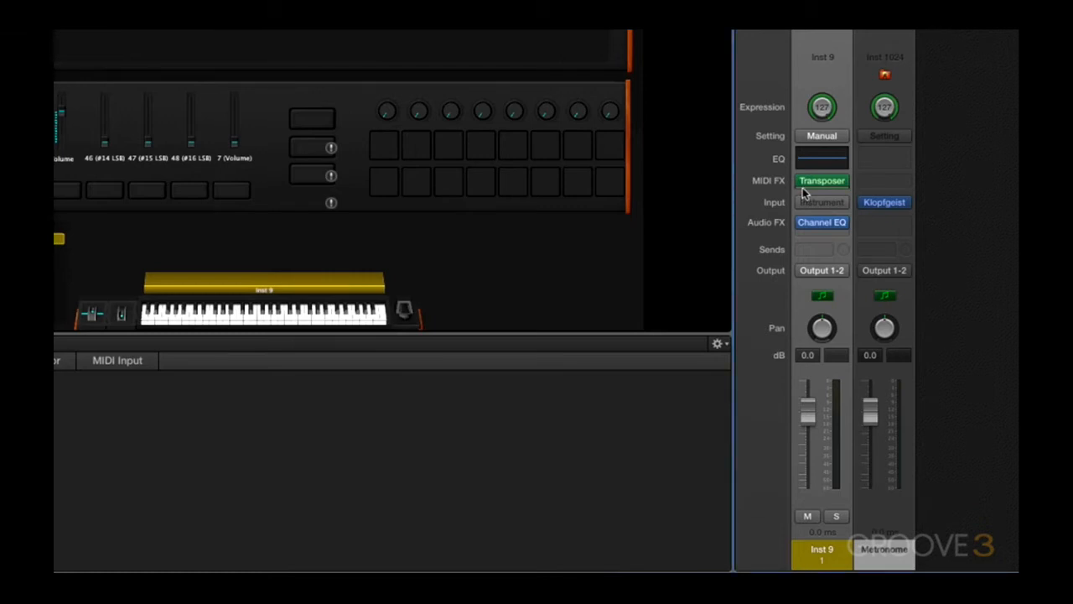
{"action": "left_click", "coordinate": [802, 186]}
{"action": "left_click", "coordinate": [803, 196]}
{"action": "left_click", "coordinate": [810, 188]}
{"action": "left_click", "coordinate": [921, 252]}
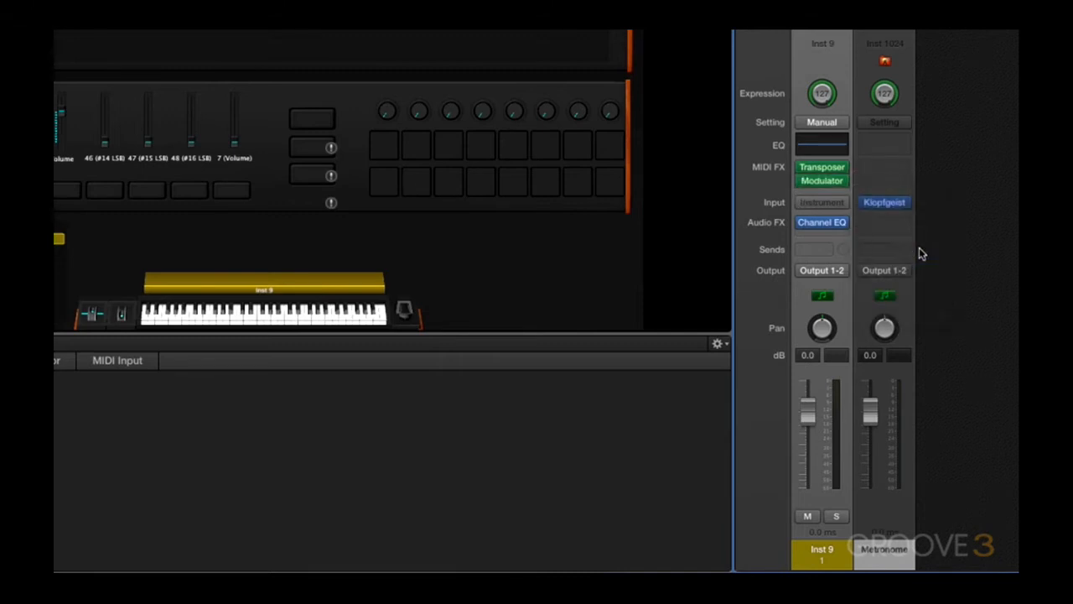
Browse the instrument plug-ins available for the channel strip's input slot without choosing one
{"action": "left_click", "coordinate": [833, 204]}
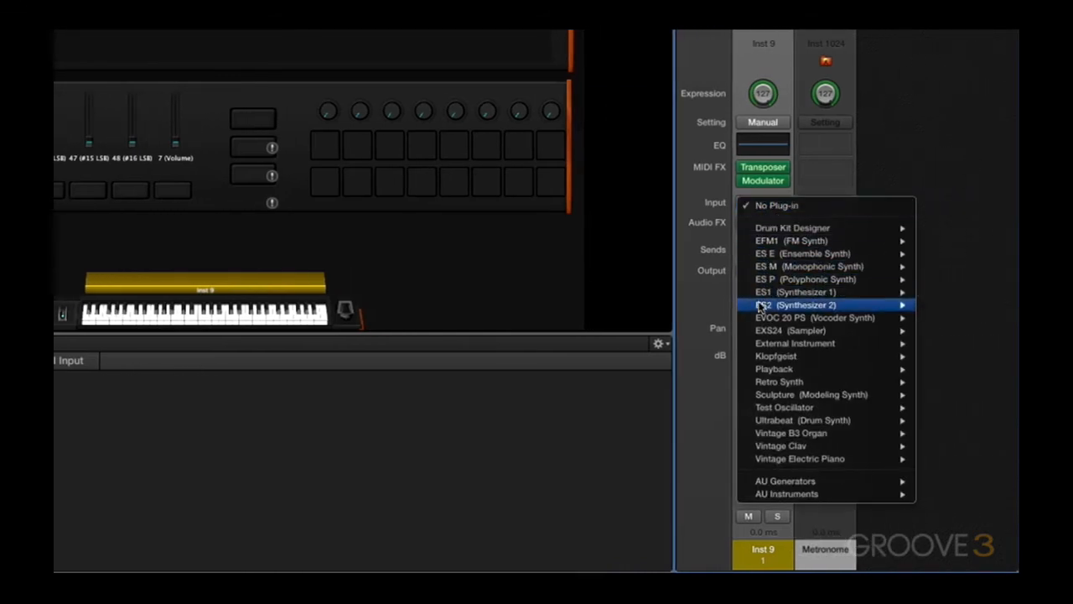
{"action": "mouse_move", "coordinate": [759, 307]}
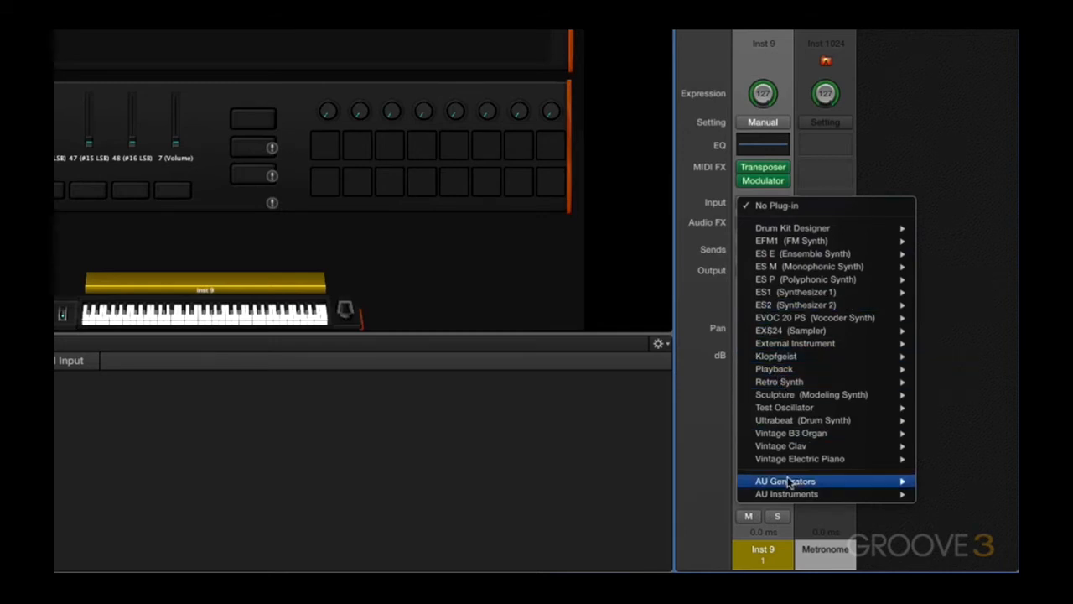
{"action": "mouse_move", "coordinate": [809, 496]}
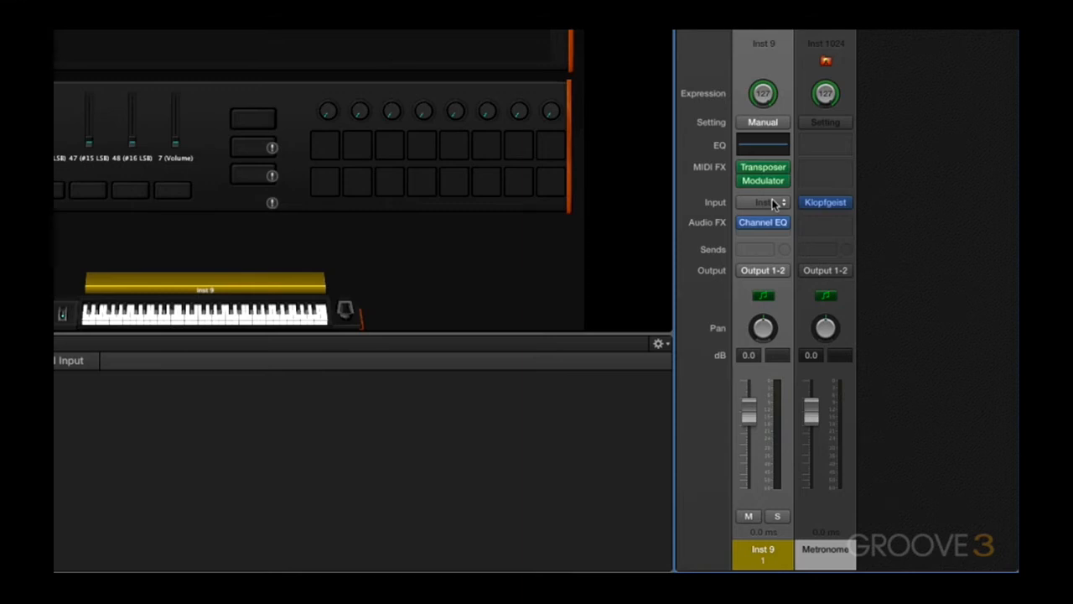
{"action": "left_click", "coordinate": [775, 204]}
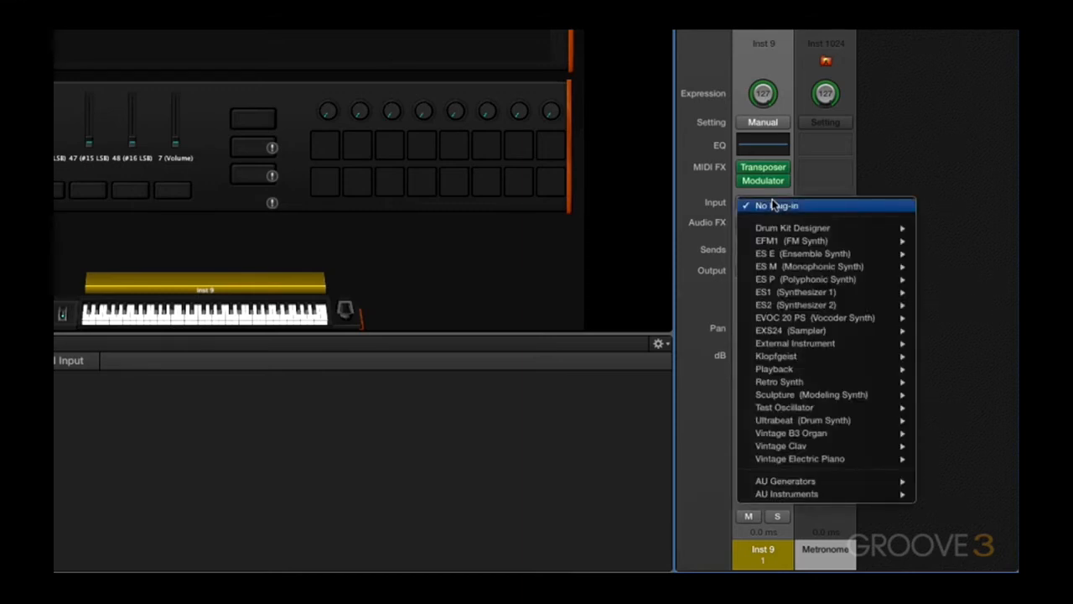
{"action": "mouse_move", "coordinate": [775, 267]}
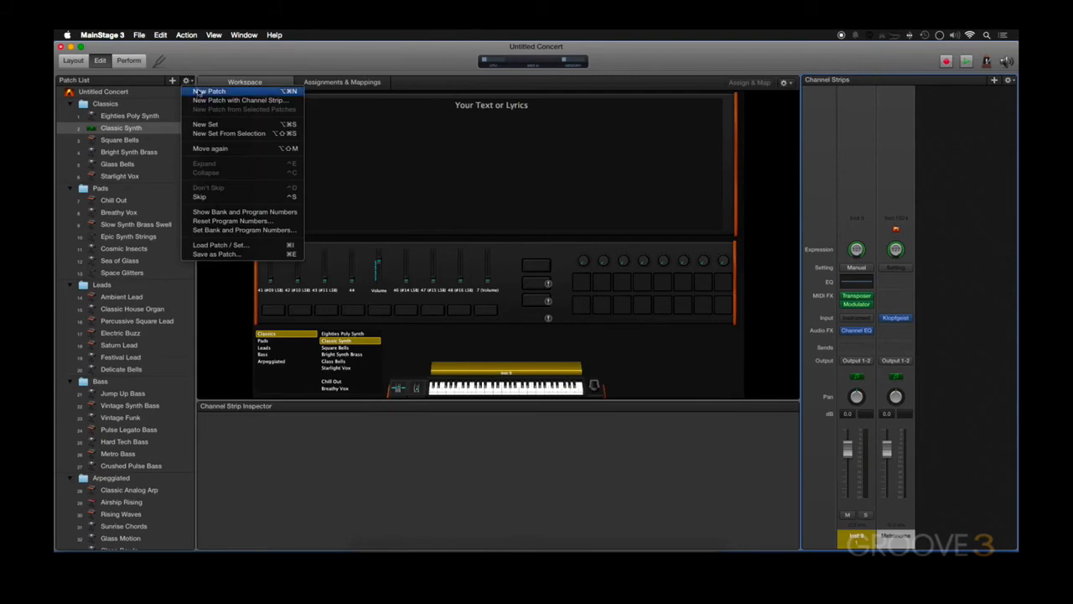
Create a new patch with a Mono Audio channel strip using Input 1 and Output 1-2
{"action": "left_click", "coordinate": [201, 102]}
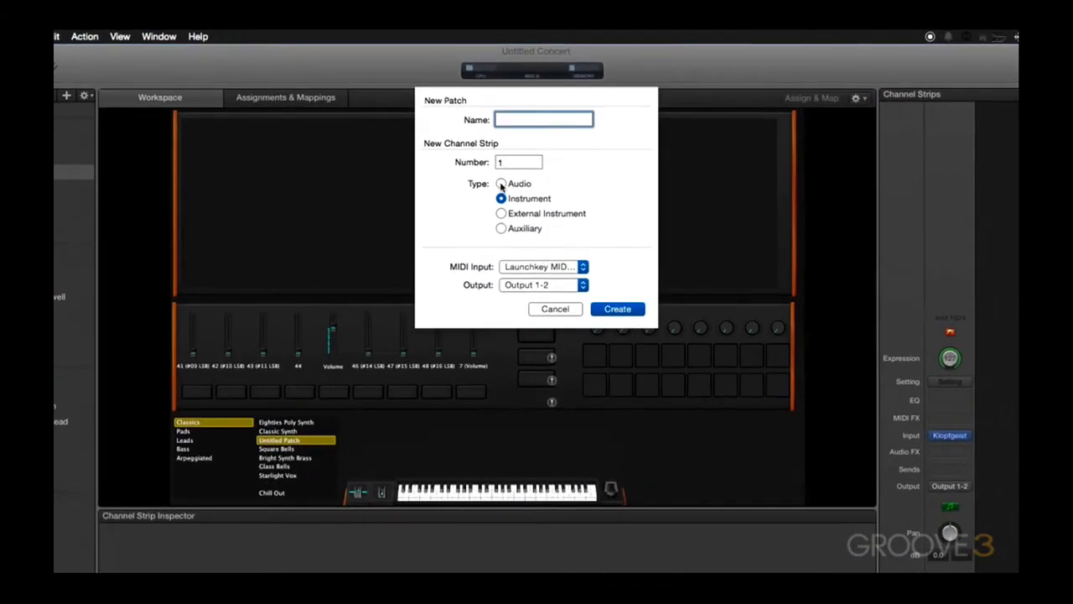
{"action": "left_click", "coordinate": [502, 185]}
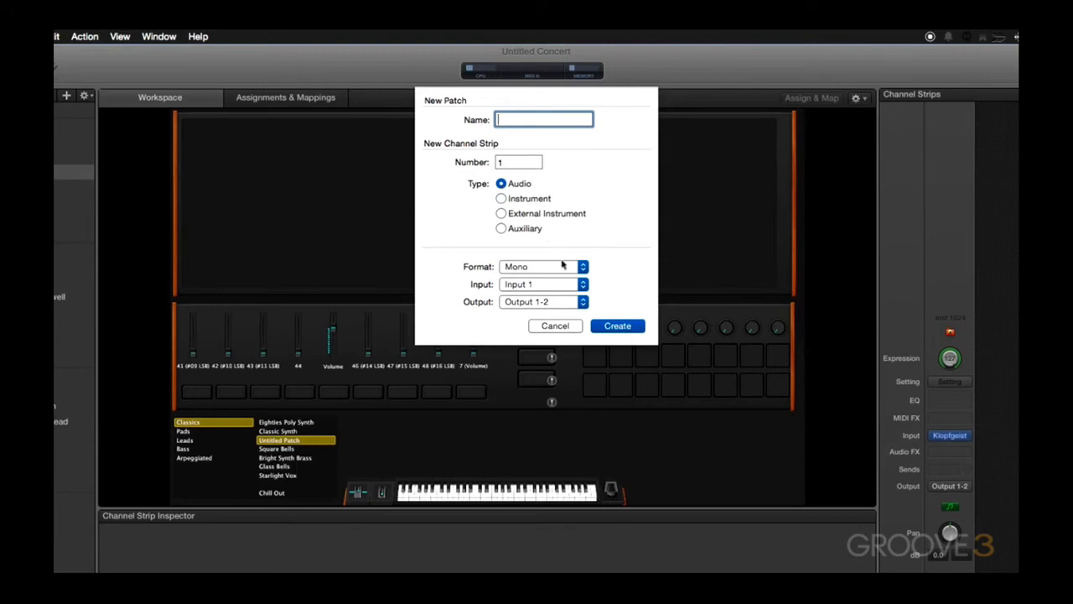
{"action": "left_click", "coordinate": [565, 266]}
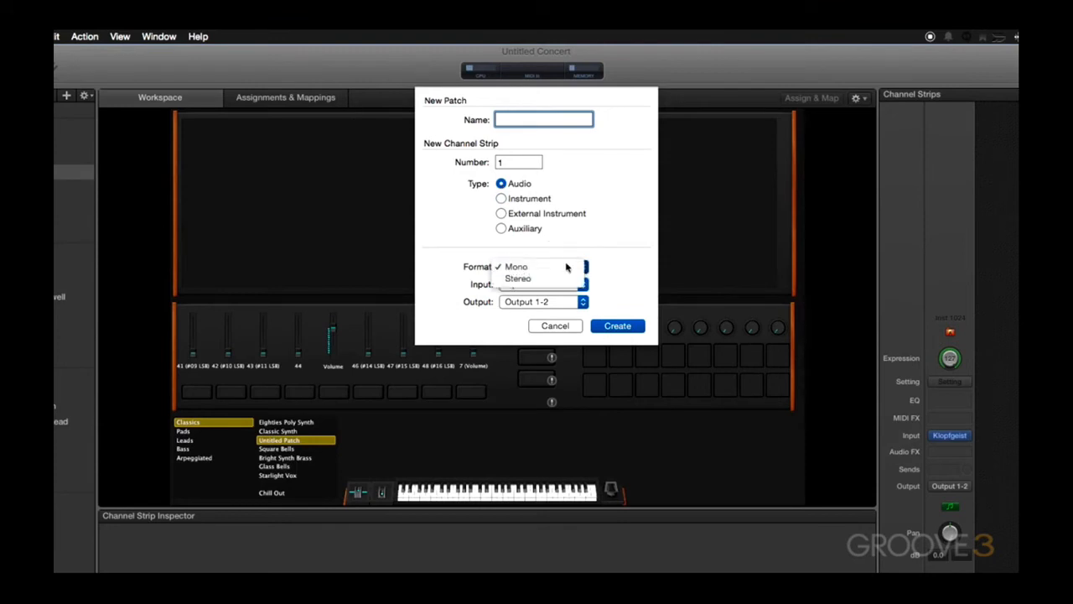
{"action": "left_click", "coordinate": [567, 266]}
{"action": "left_click", "coordinate": [569, 287]}
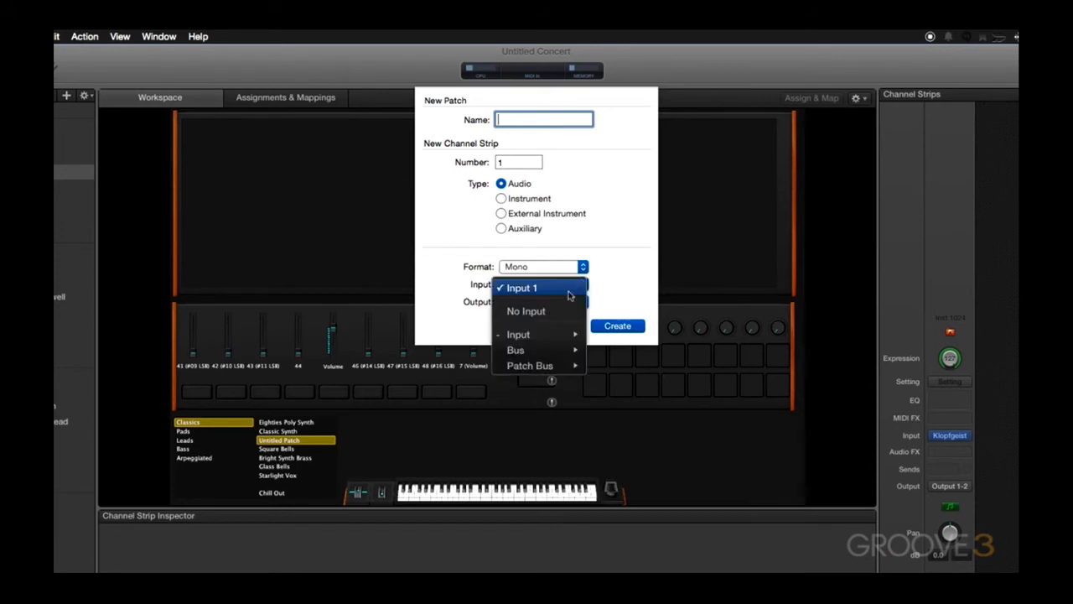
{"action": "mouse_move", "coordinate": [573, 334]}
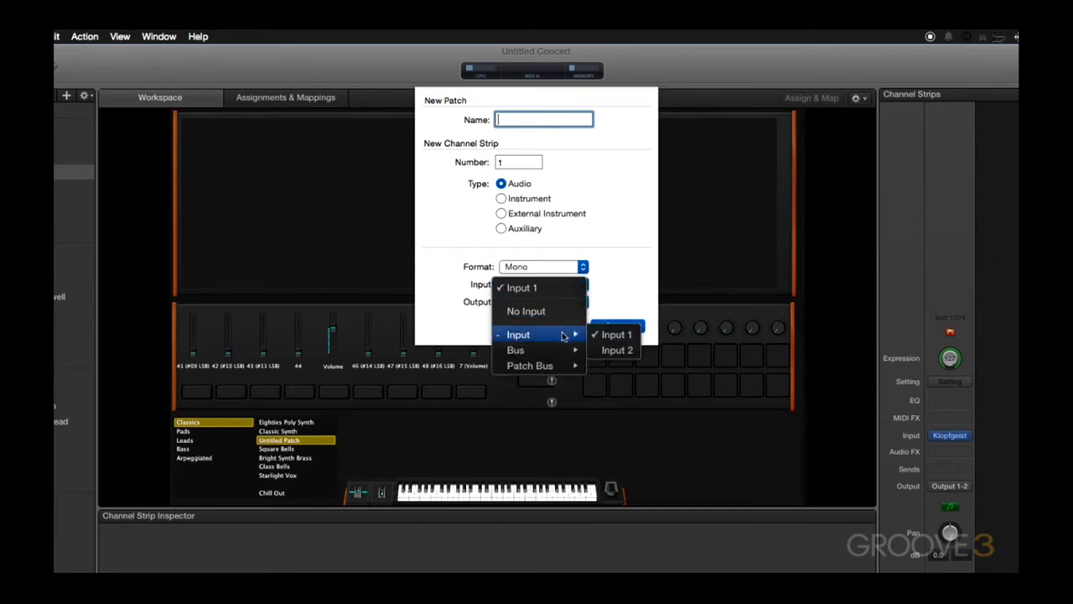
{"action": "left_click", "coordinate": [610, 335]}
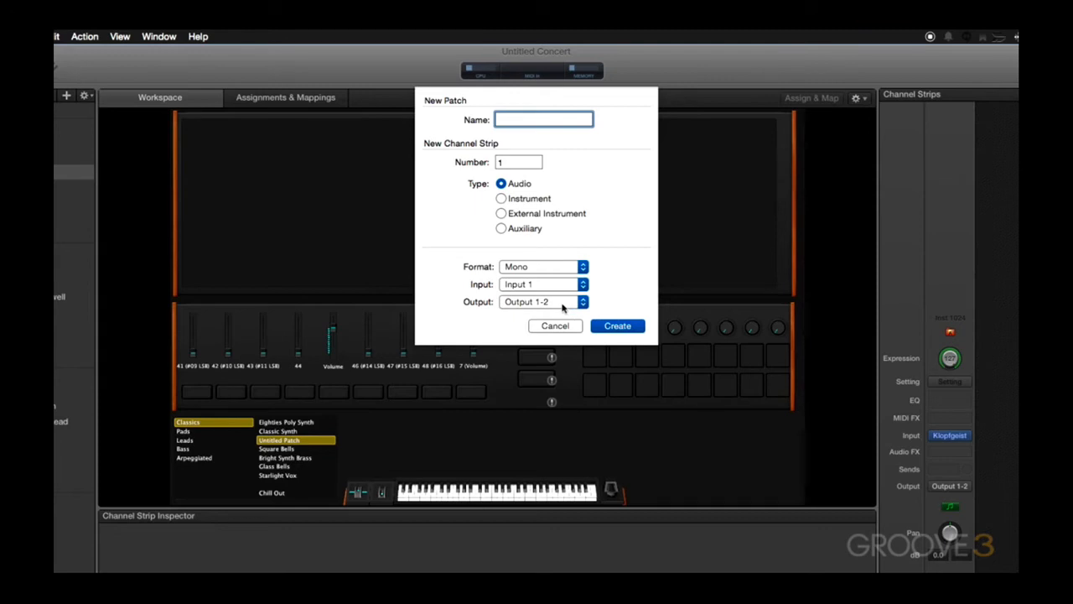
{"action": "left_click", "coordinate": [617, 325]}
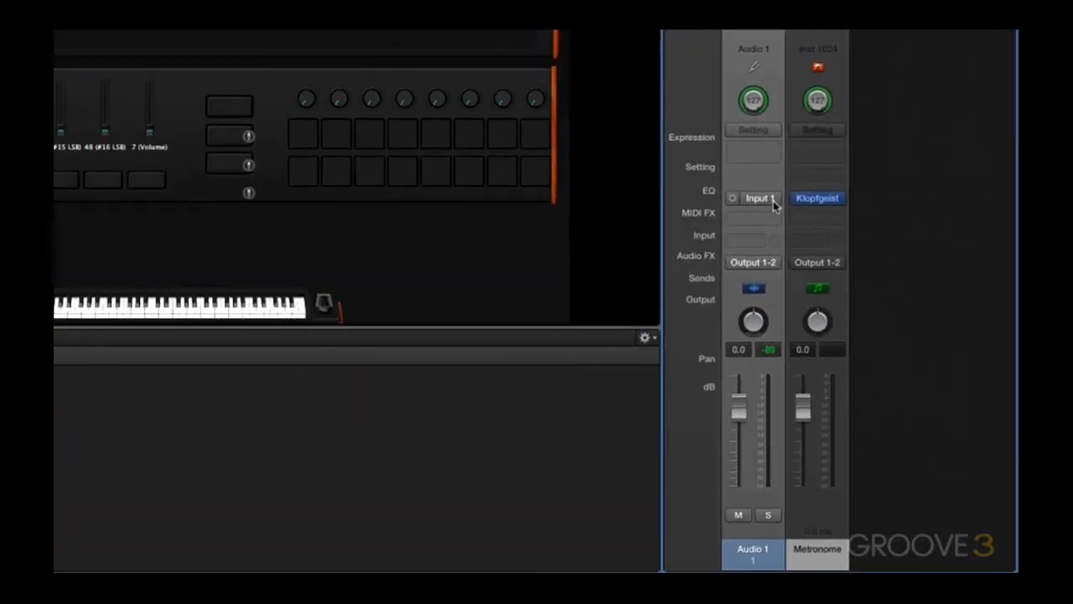
Review the audio channel strip's input options and close the menu
{"action": "left_click", "coordinate": [759, 198]}
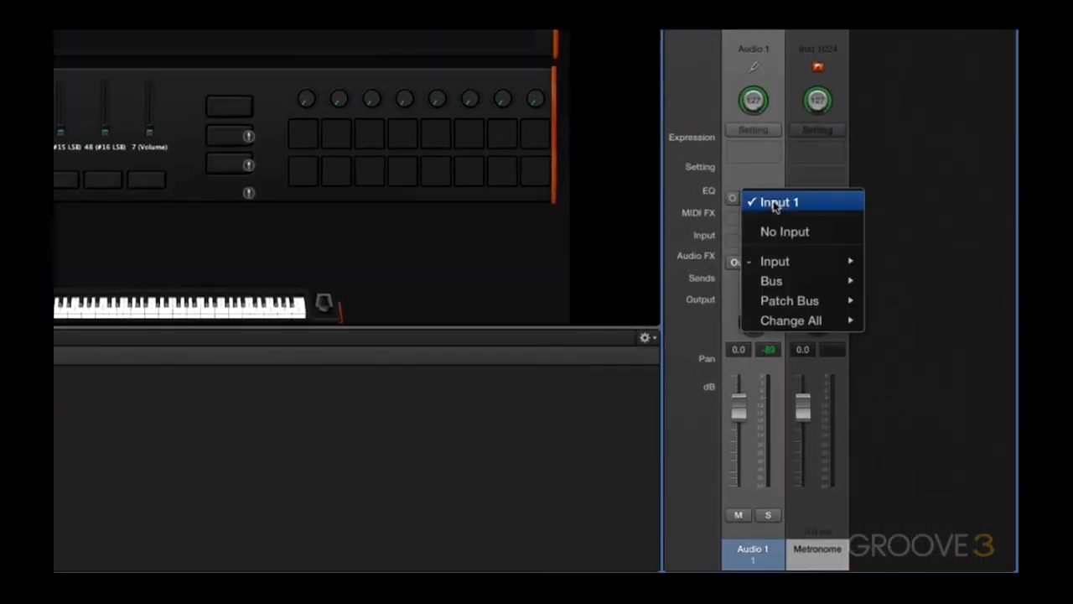
{"action": "mouse_move", "coordinate": [786, 256]}
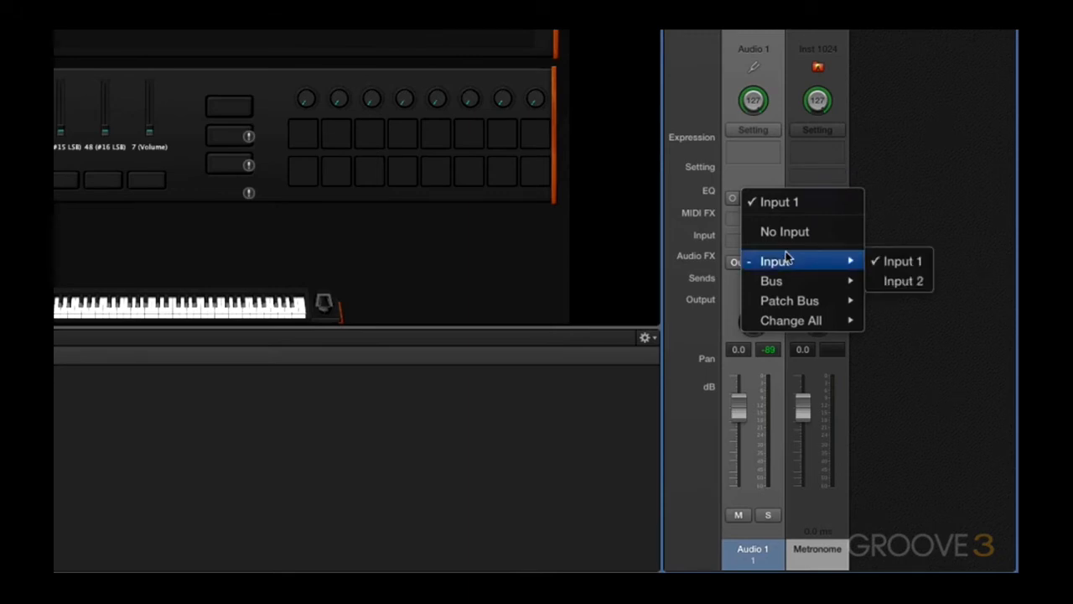
{"action": "key", "text": "Escape"}
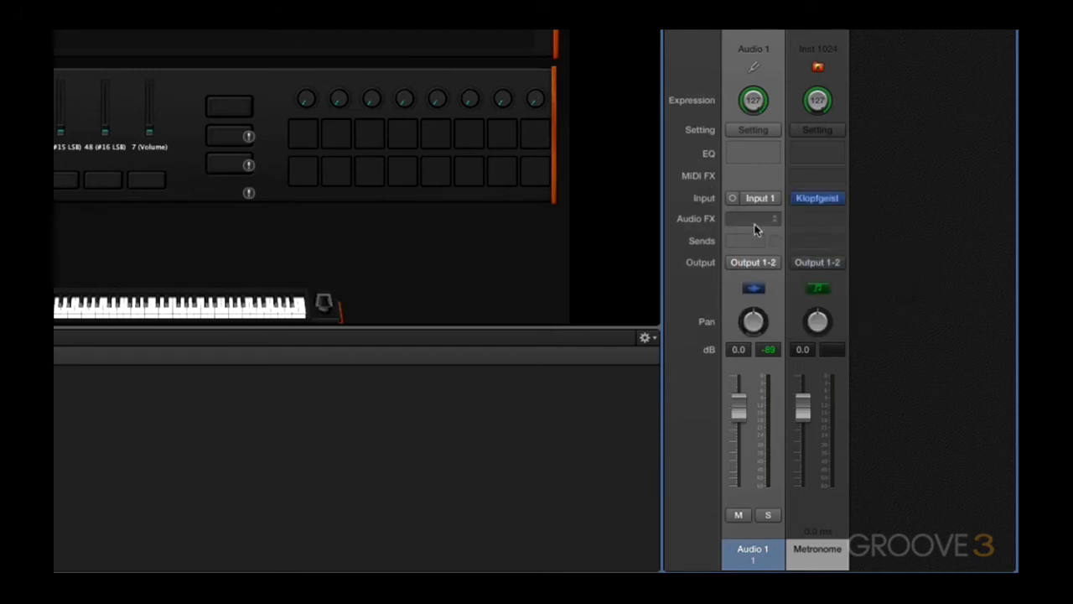
Browse the audio effect categories for the audio channel strip's Audio FX slot
{"action": "left_click", "coordinate": [754, 220]}
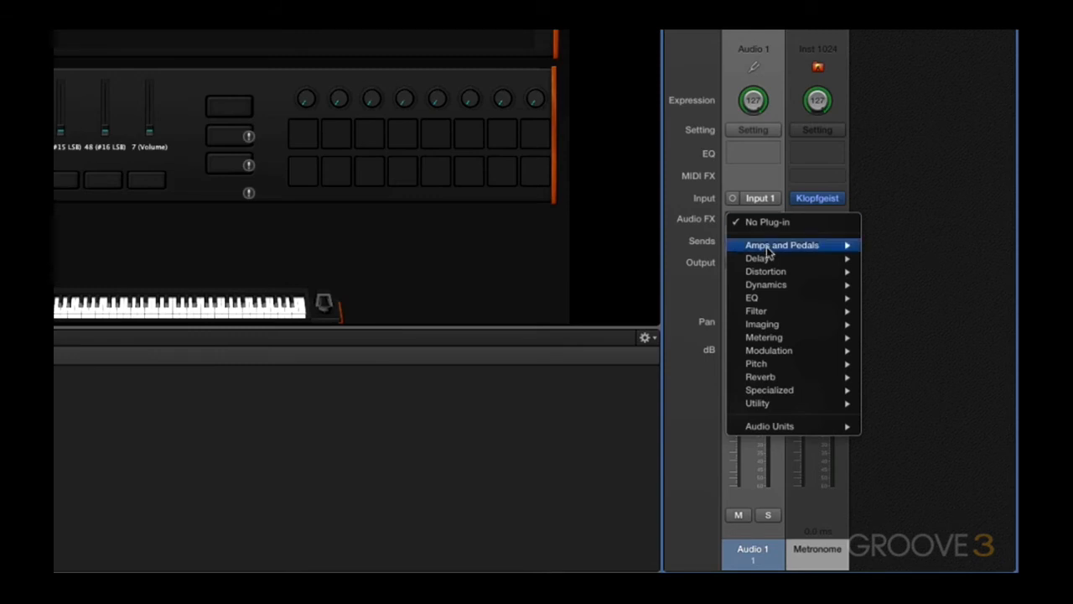
{"action": "left_click", "coordinate": [903, 271]}
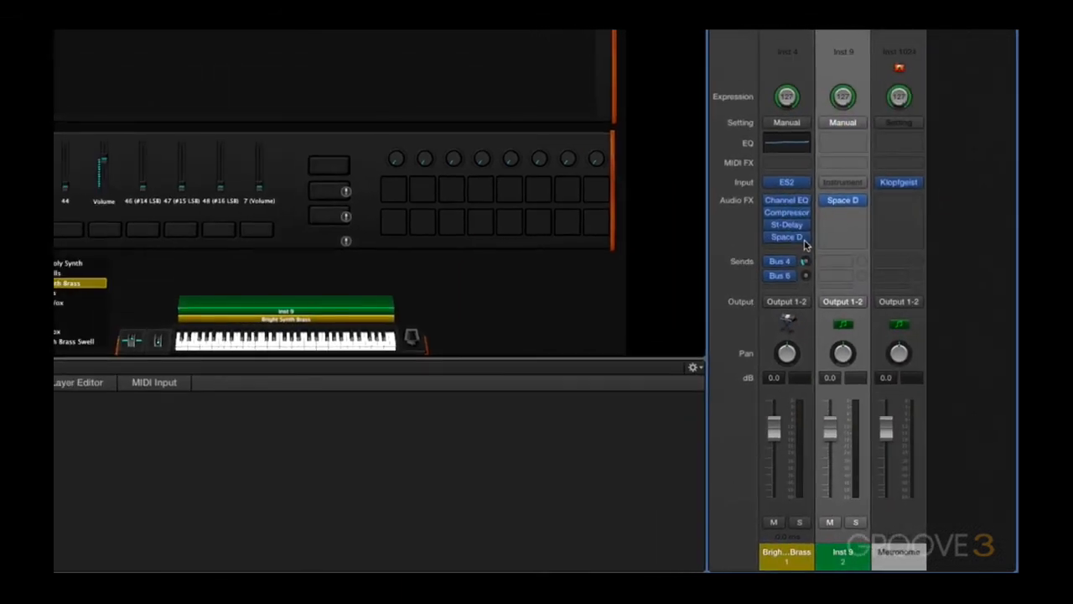
Copy the Space D effect from the Bright Synth Brass strip onto the Inst 9 strip's Audio FX
{"action": "left_click_drag", "start_coordinate": [804, 243], "coordinate": [868, 205]}
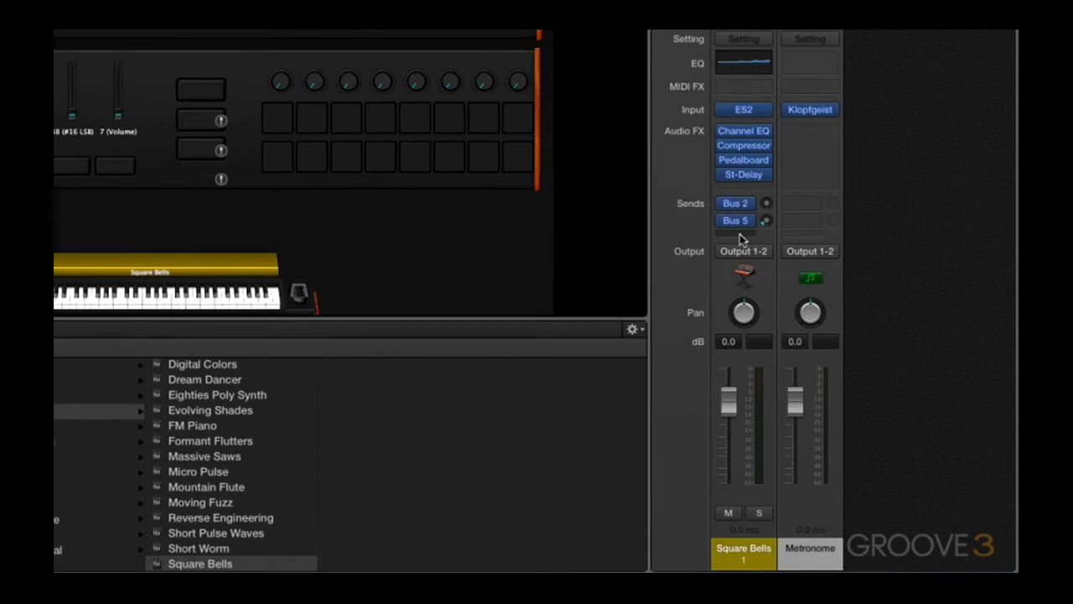
Review the send routing options for the Square Bells strip's send slot and close the menu
{"action": "left_click", "coordinate": [740, 239]}
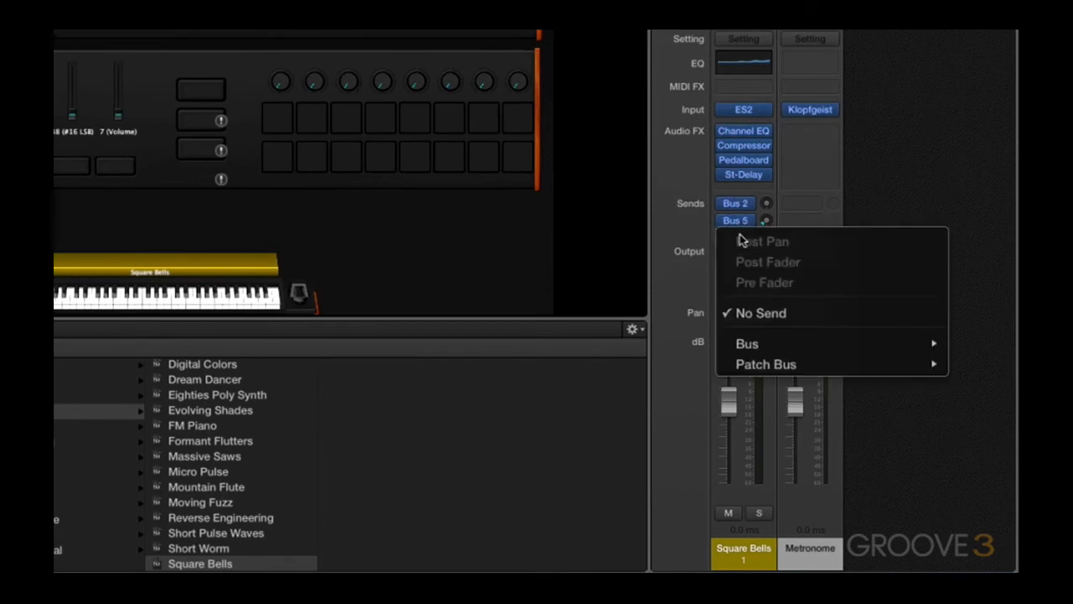
{"action": "left_click", "coordinate": [810, 311]}
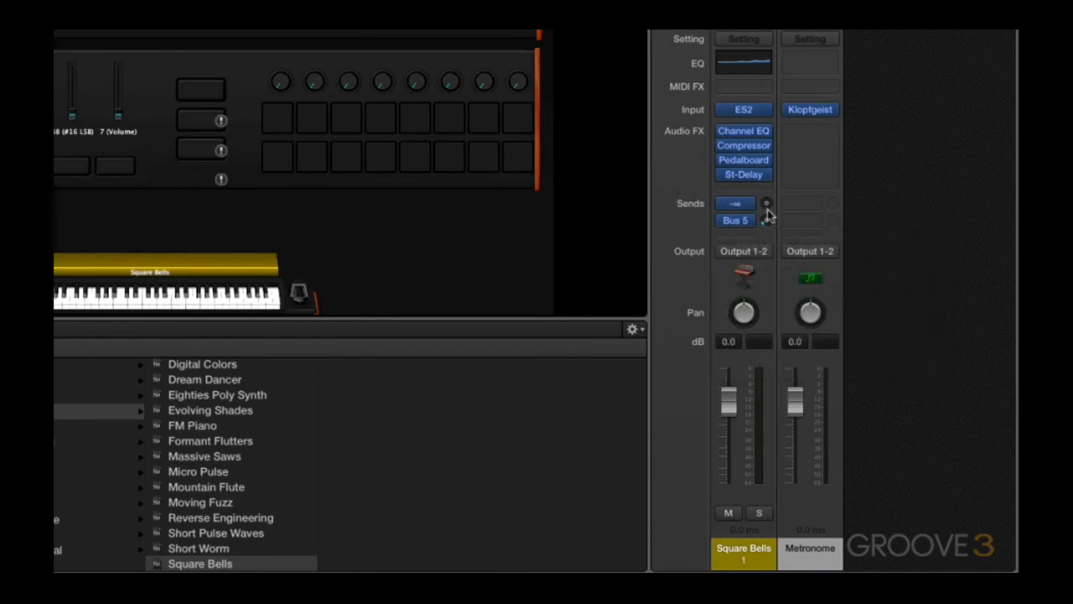
Lower the Square Bells strip's volume fader to -1.0 dB
{"action": "left_click_drag", "start_coordinate": [735, 202], "coordinate": [735, 203]}
{"action": "left_click_drag", "start_coordinate": [744, 312], "coordinate": [744, 312]}
{"action": "mouse_move", "coordinate": [729, 401]}
{"action": "left_mouse_down"}
{"action": "mouse_move", "coordinate": [728, 442]}
{"action": "mouse_move", "coordinate": [728, 404]}
{"action": "left_mouse_up"}
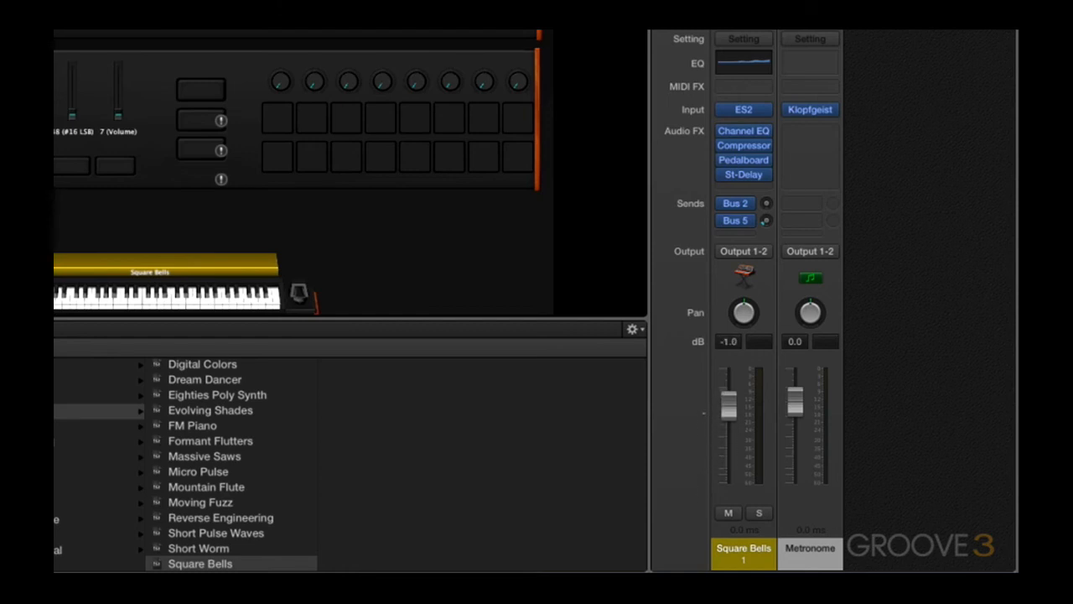
Toggle mute and enable solo on the Square Bells channel strip
{"action": "left_click", "coordinate": [728, 514]}
{"action": "left_click", "coordinate": [758, 514]}
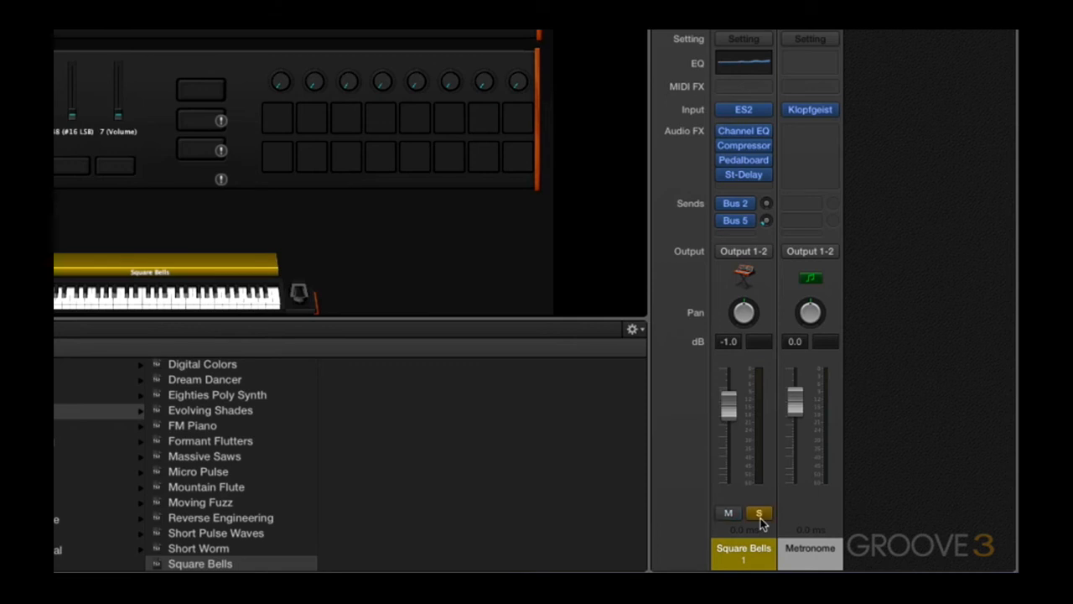
{"action": "left_click", "coordinate": [757, 563]}
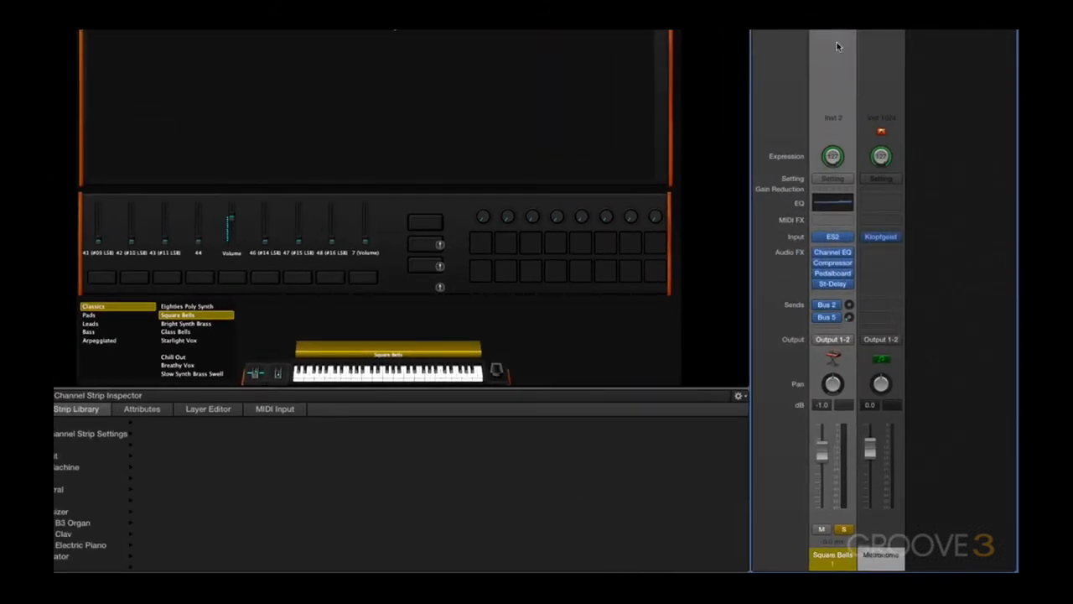
Toggle the Icon element in the channel strip display options
{"action": "right_click", "coordinate": [836, 46]}
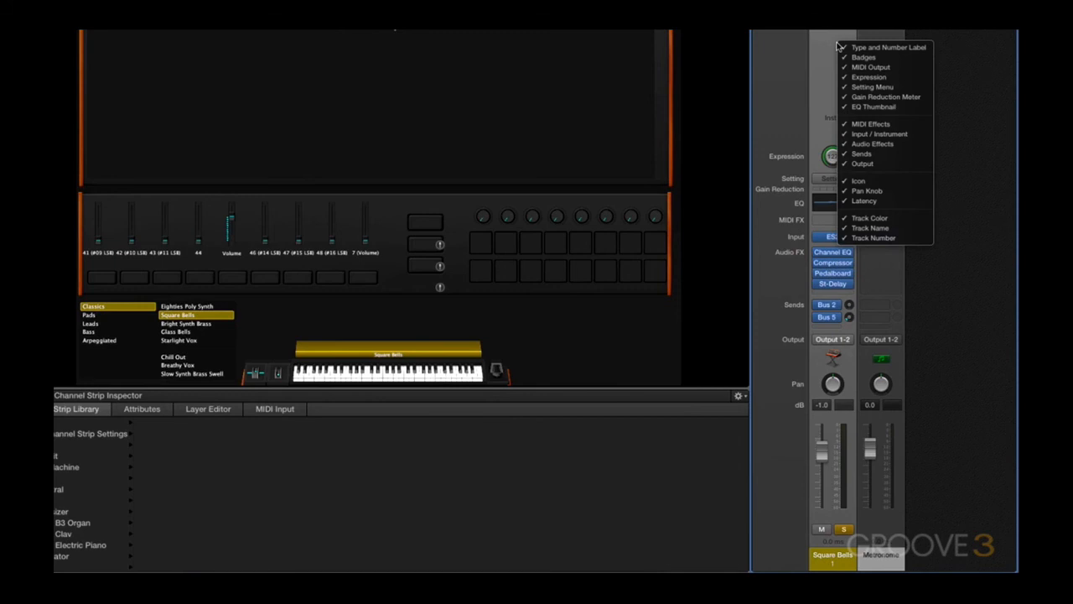
{"action": "left_click", "coordinate": [874, 183]}
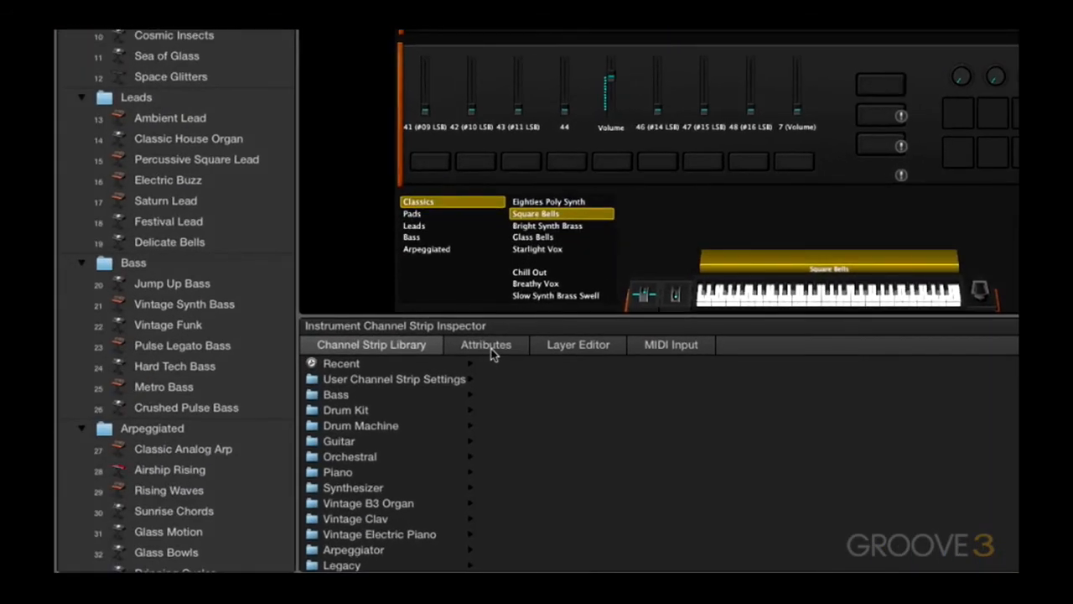
Set the patch's icon to the accordion in the Keyboards category of the patch attributes
{"action": "left_click", "coordinate": [490, 346]}
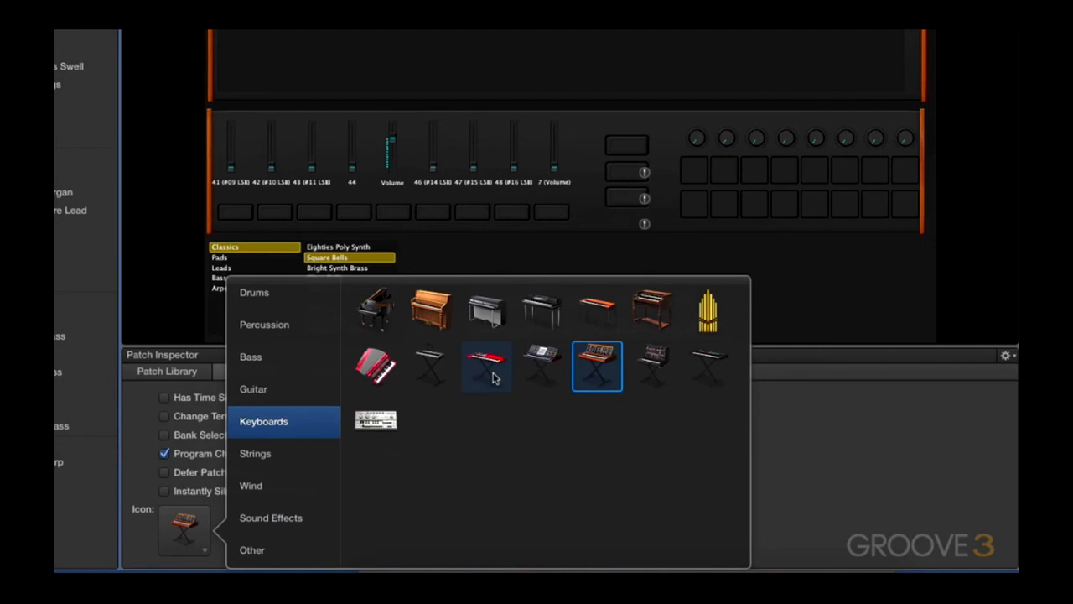
{"action": "left_click", "coordinate": [493, 378]}
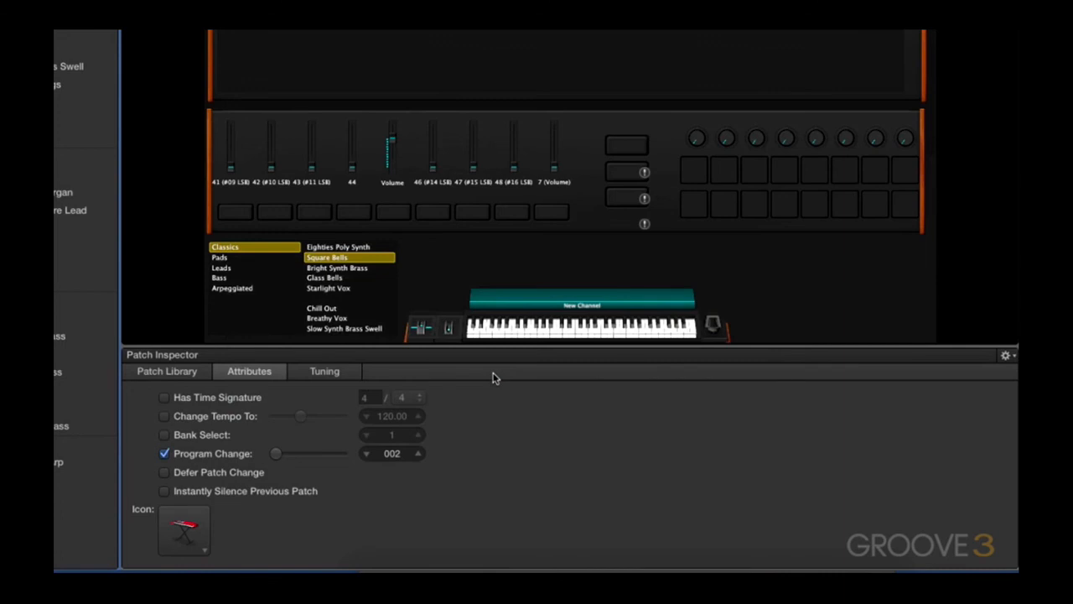
{"action": "left_click", "coordinate": [178, 550]}
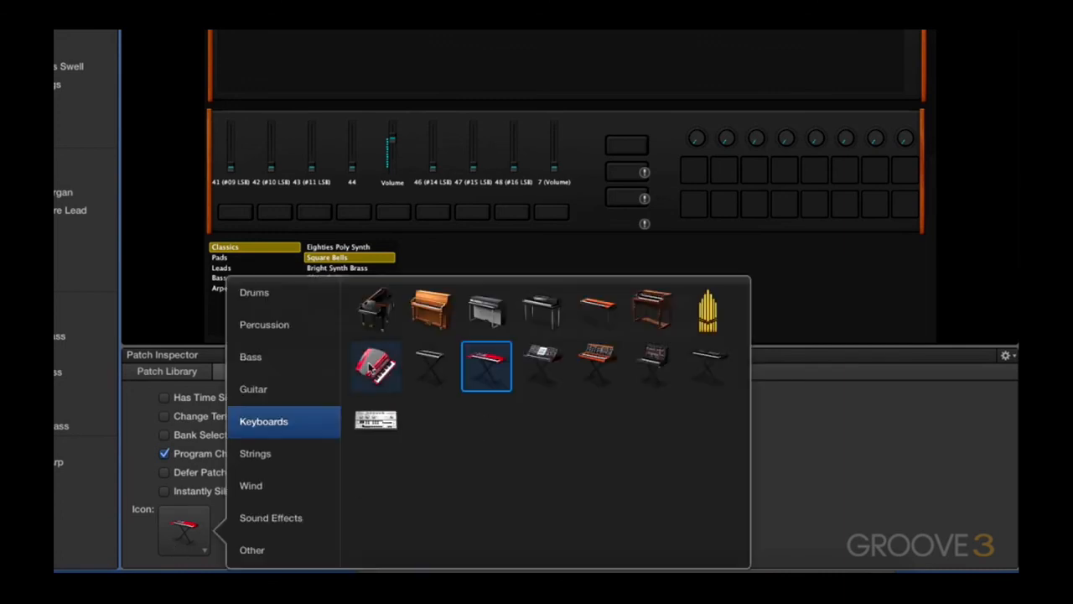
{"action": "left_click", "coordinate": [375, 366]}
{"action": "left_click", "coordinate": [182, 537]}
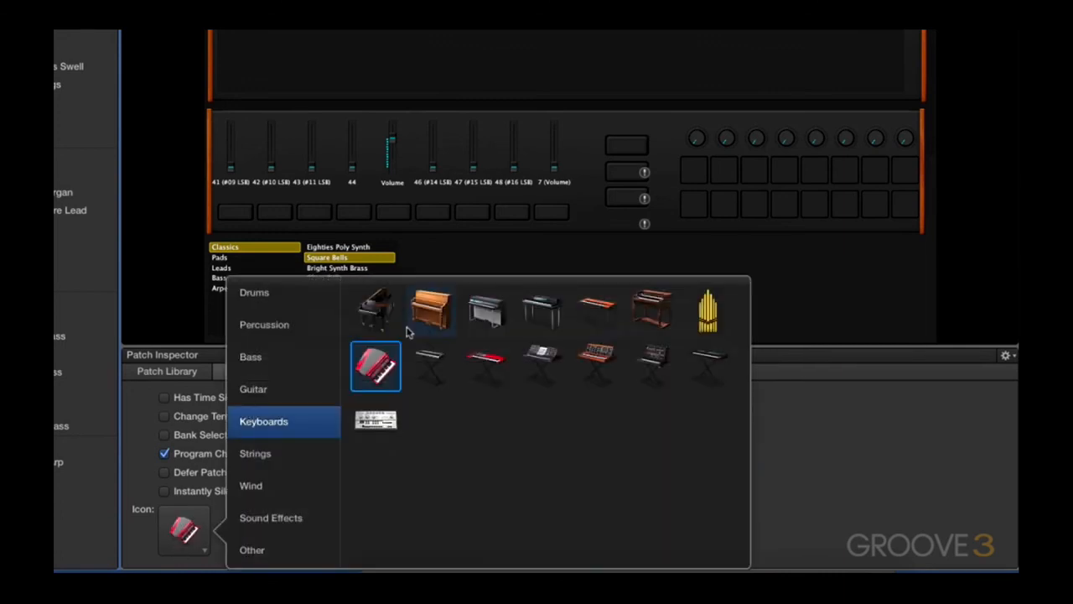